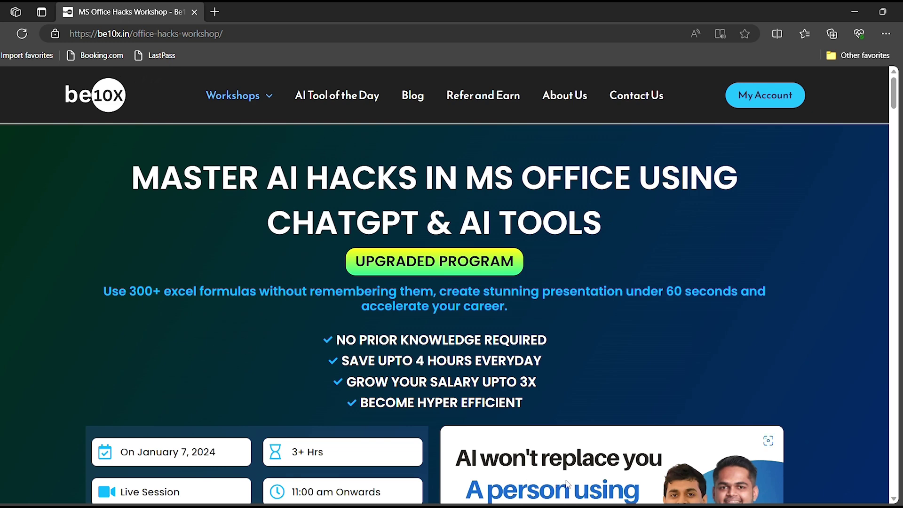
# Step: Bring up the be10x MS Office Hacks Workshop page in Edge in place of the slides
pyautogui.scroll(-5, 567, 483)
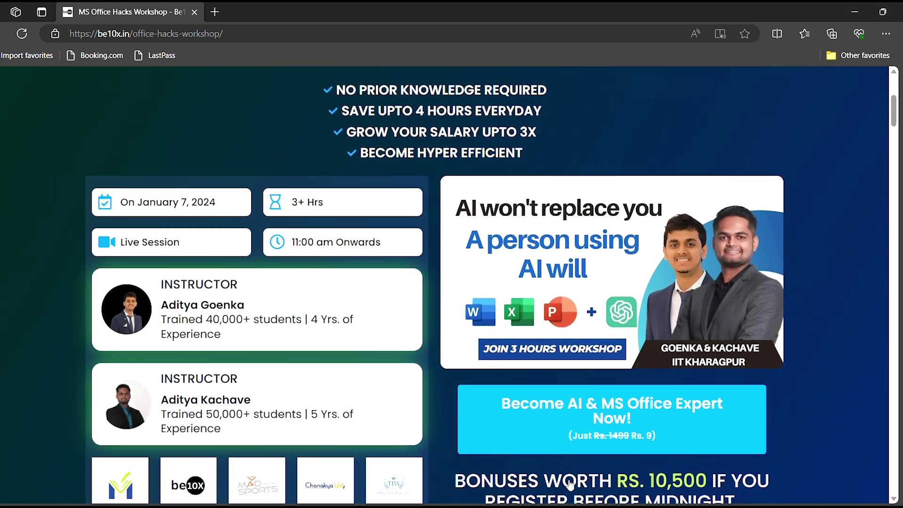
# Step: Scroll the workshop page down to its footer, then return to the top
pyautogui.scroll(-7, 570, 484)
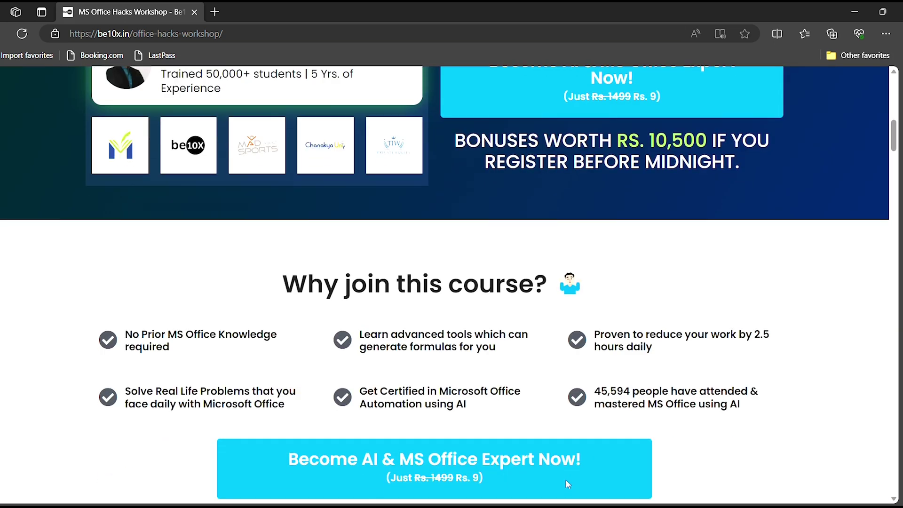
pyautogui.scroll(-8, 567, 483)
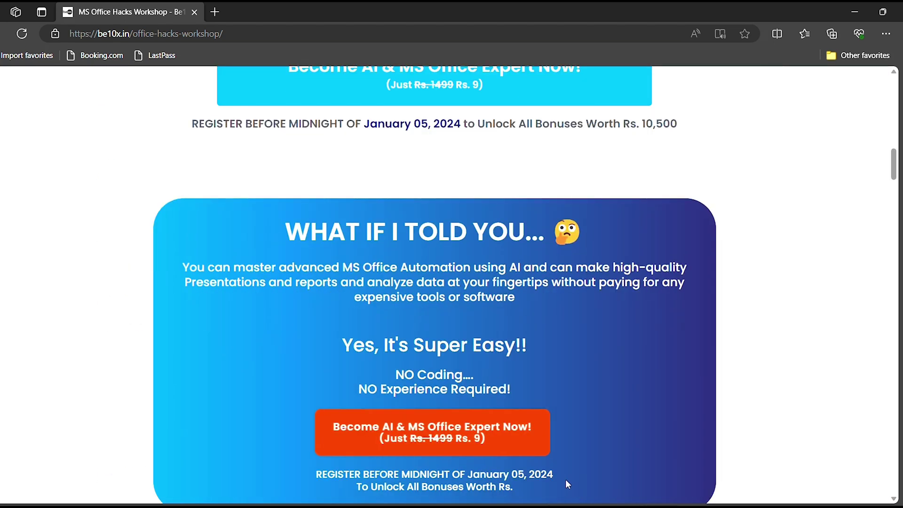
pyautogui.scroll(-12, 567, 484)
pyautogui.scroll(-14, 567, 484)
pyautogui.scroll(-14, 568, 484)
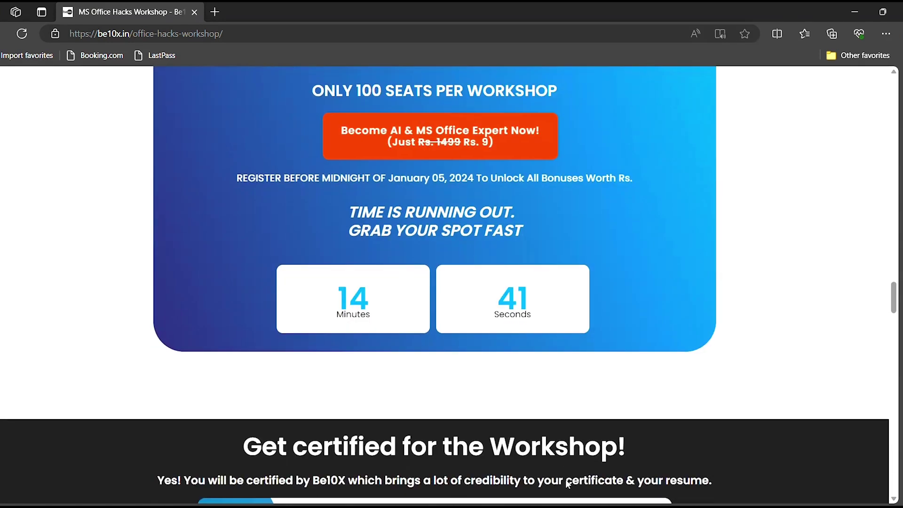
pyautogui.scroll(-11, 567, 484)
pyautogui.scroll(-11, 566, 484)
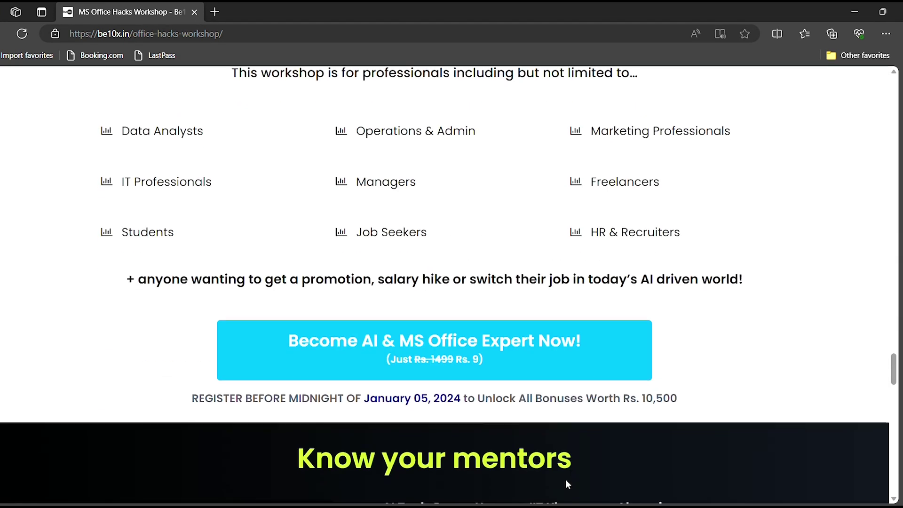
pyautogui.scroll(-10, 567, 483)
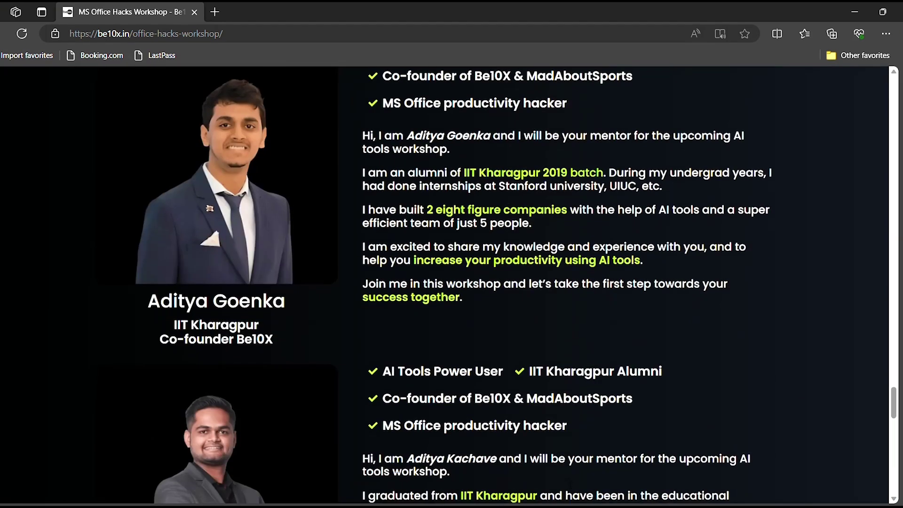
pyautogui.scroll(-9, 568, 484)
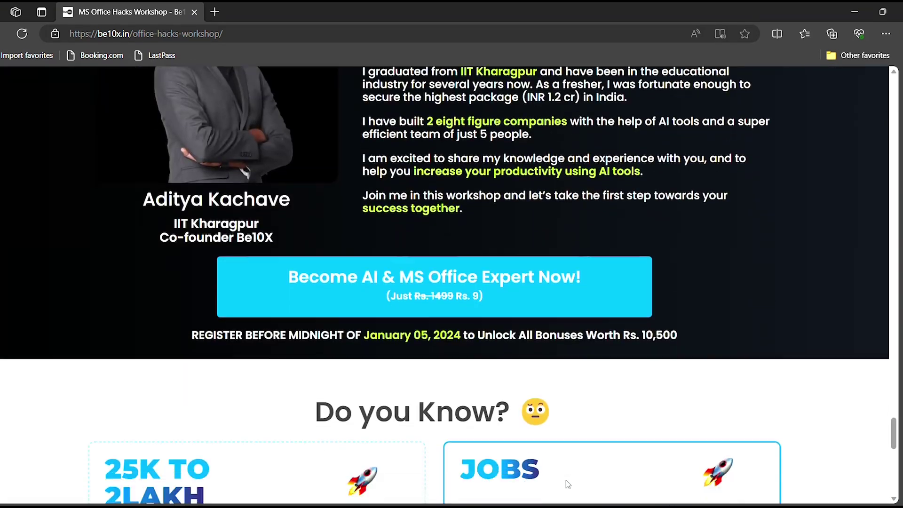
pyautogui.scroll(-10, 568, 485)
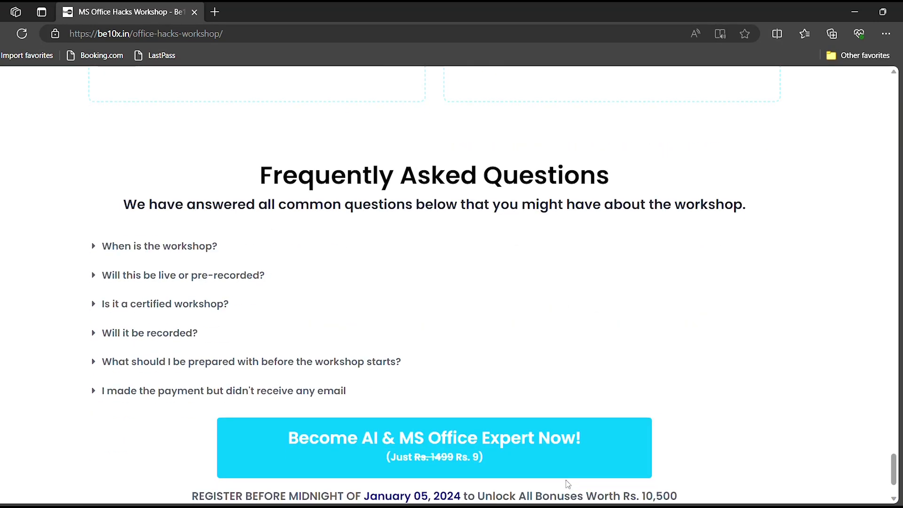
pyautogui.scroll(-2, 568, 484)
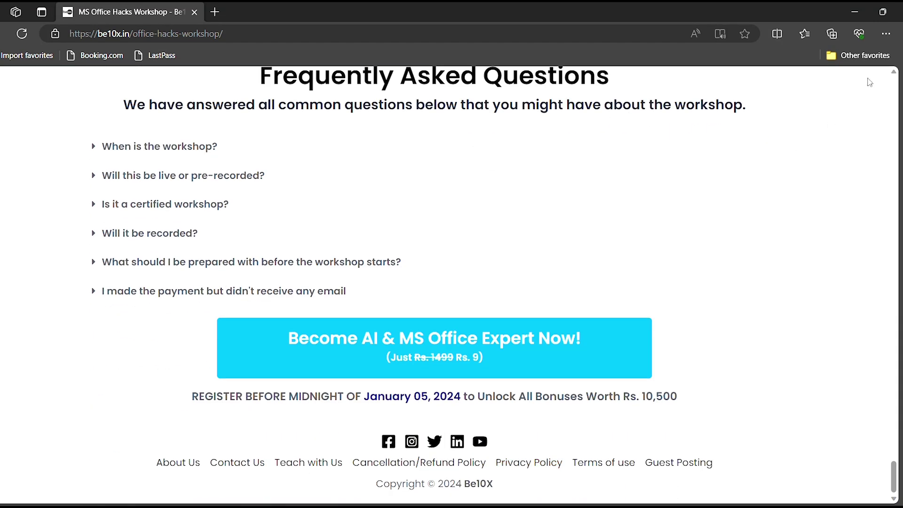
pyautogui.press('Home')
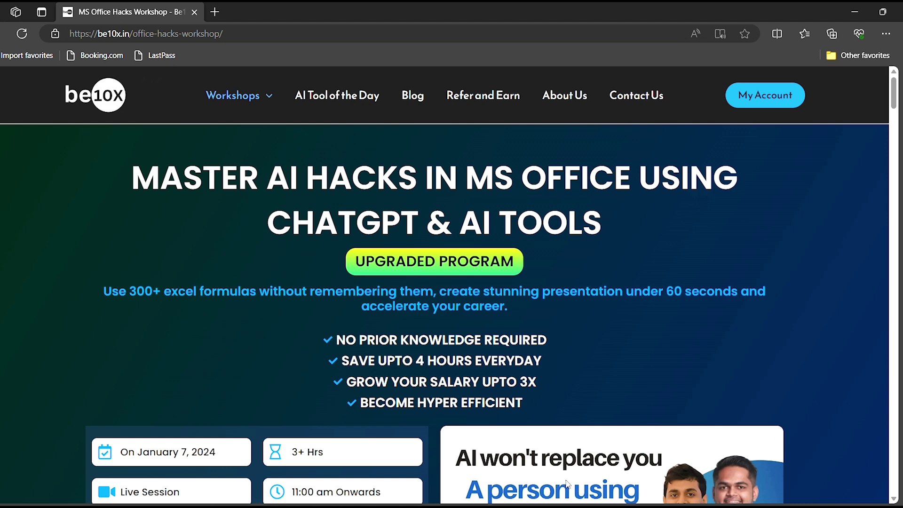
pyautogui.scroll(-3, 567, 483)
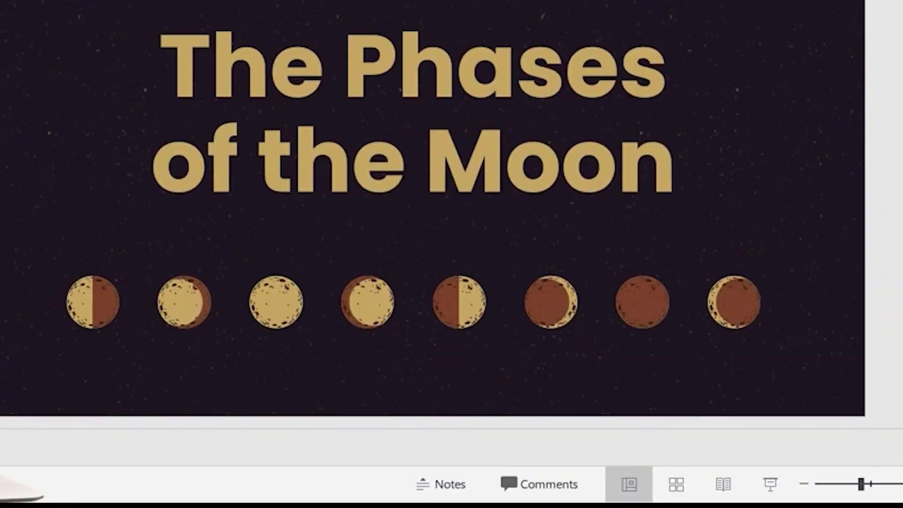
# Step: Start the slideshow on slide 3 and open the ClassPoint AI quiz generator
pyautogui.press('pagedown')
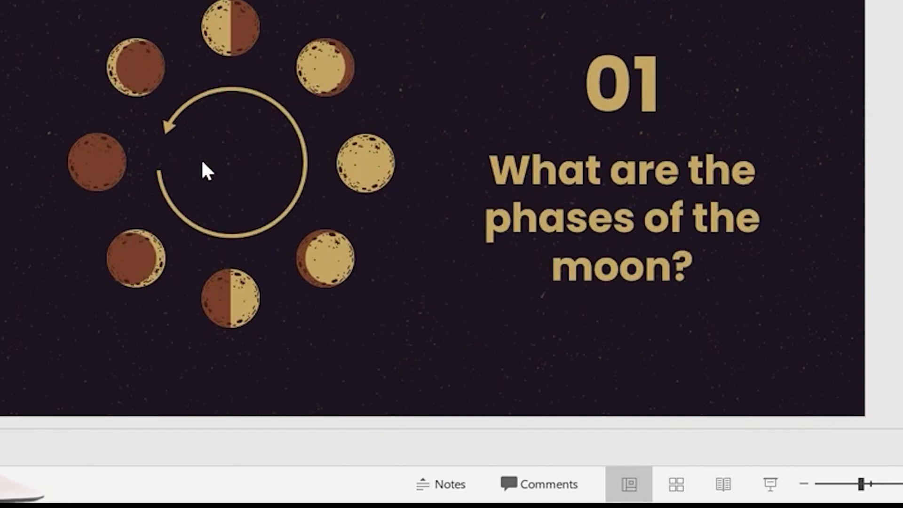
pyautogui.click(774, 487)
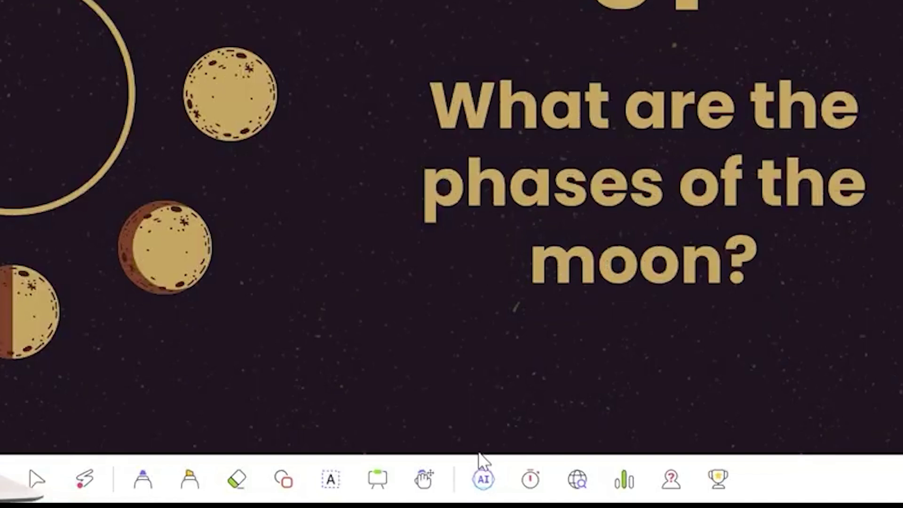
pyautogui.click(483, 480)
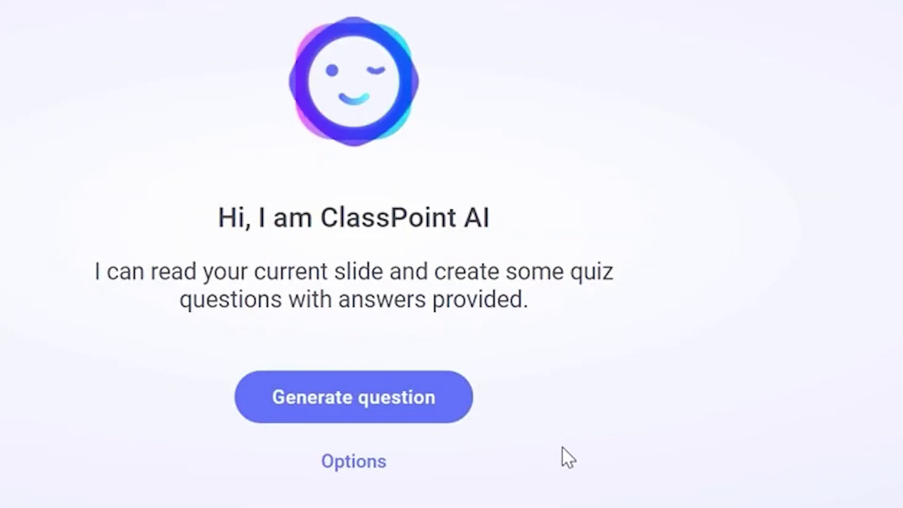
# Step: Limit quiz options to Multiple Choice, turning off Apply, Create, Evaluate and Analyze levels
pyautogui.click(356, 468)
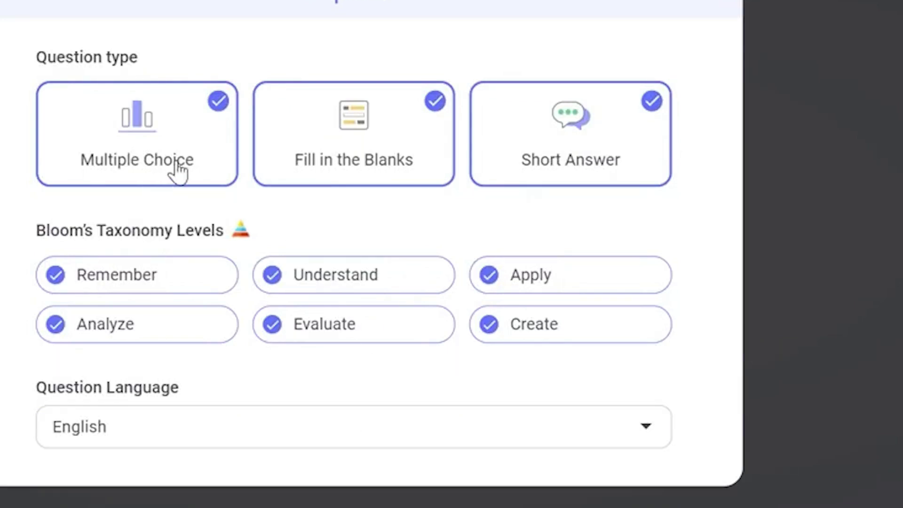
pyautogui.click(583, 148)
pyautogui.click(361, 167)
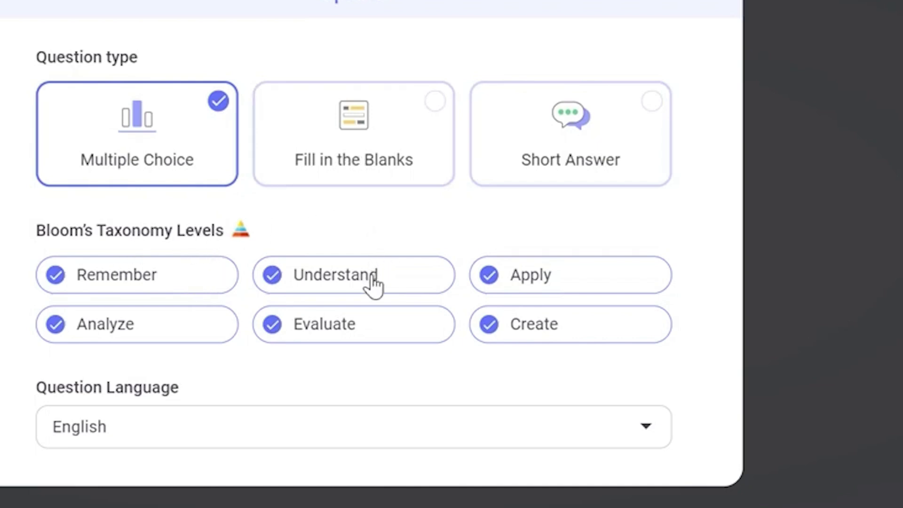
pyautogui.click(528, 285)
pyautogui.click(522, 325)
pyautogui.click(271, 331)
pyautogui.click(177, 340)
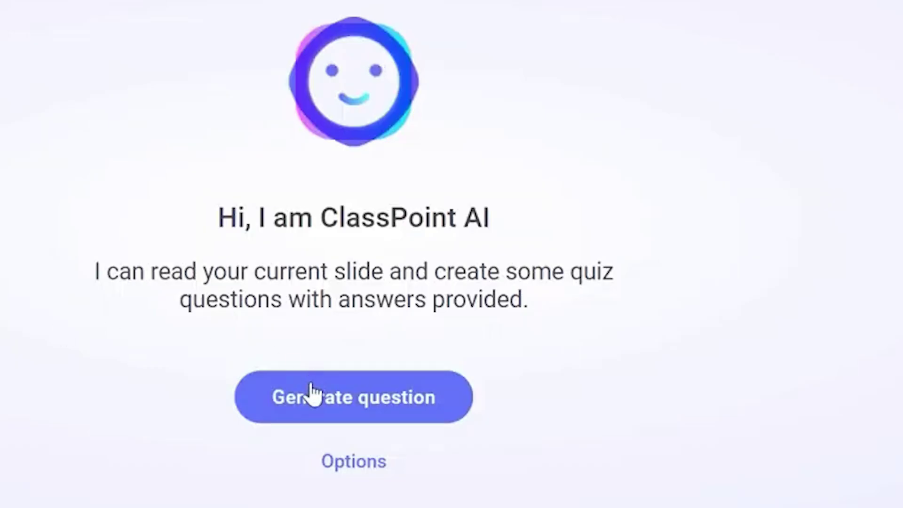
# Step: Generate a fully-illuminated-moon question, save it as slide 4, then jump to the lunar cycle slide
pyautogui.click(312, 413)
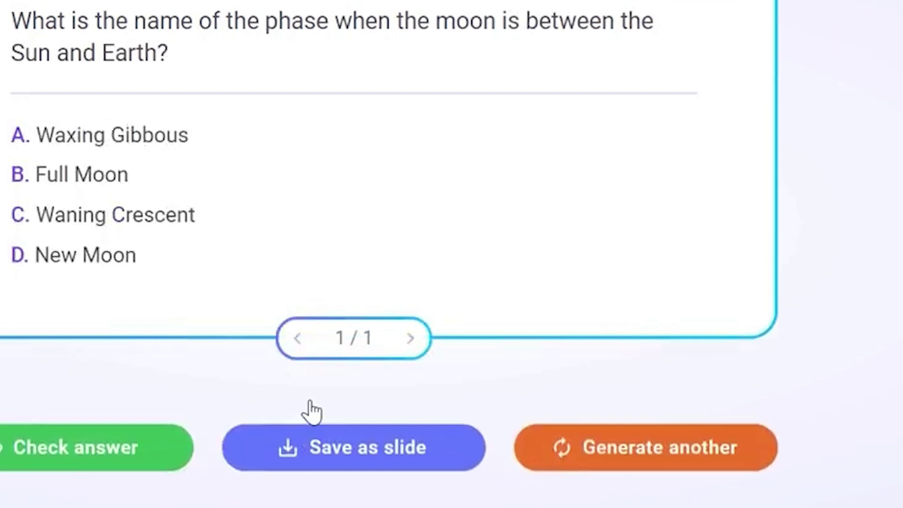
pyautogui.click(578, 459)
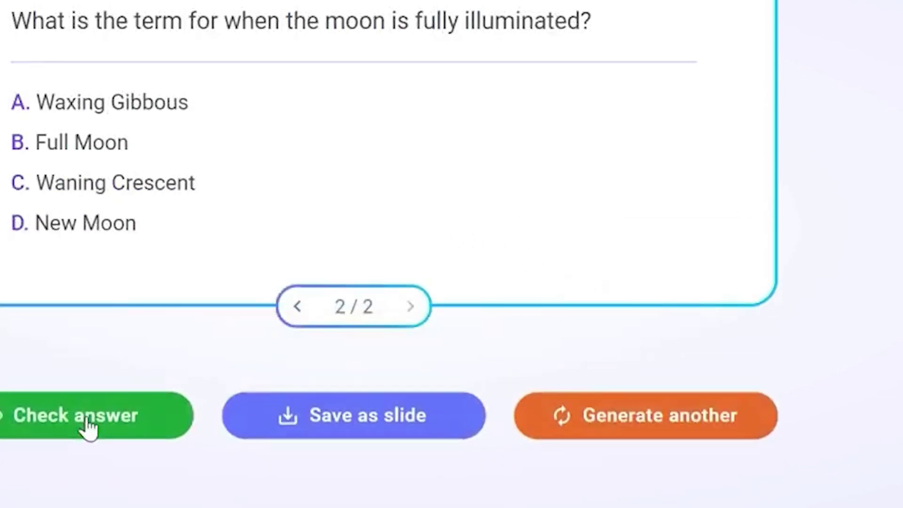
pyautogui.click(339, 420)
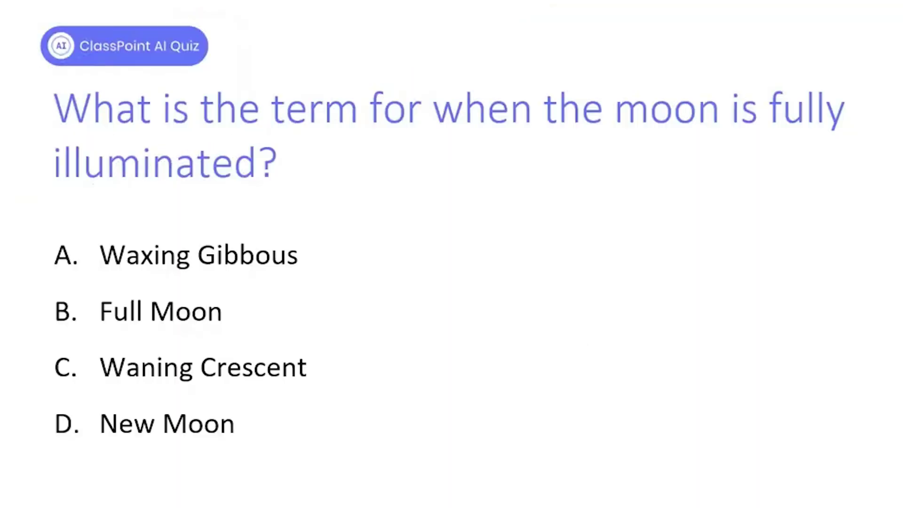
pyautogui.press('-')
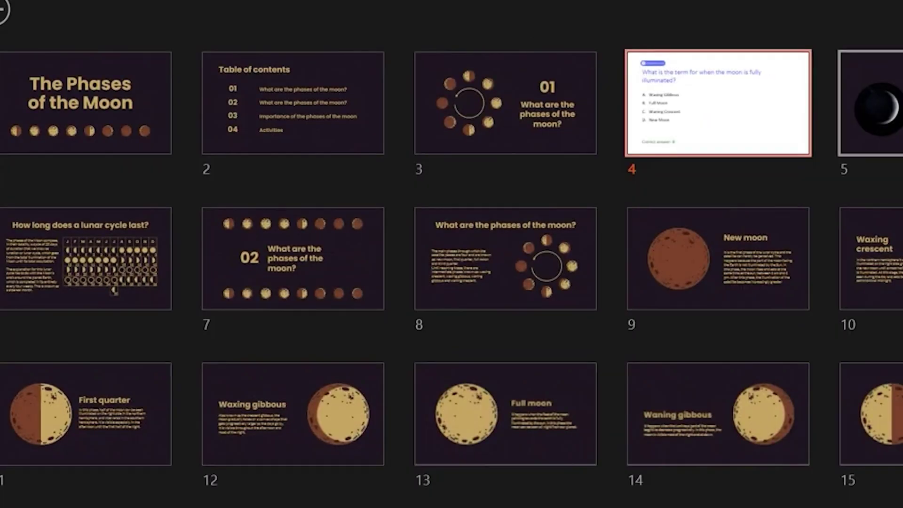
pyautogui.click(67, 257)
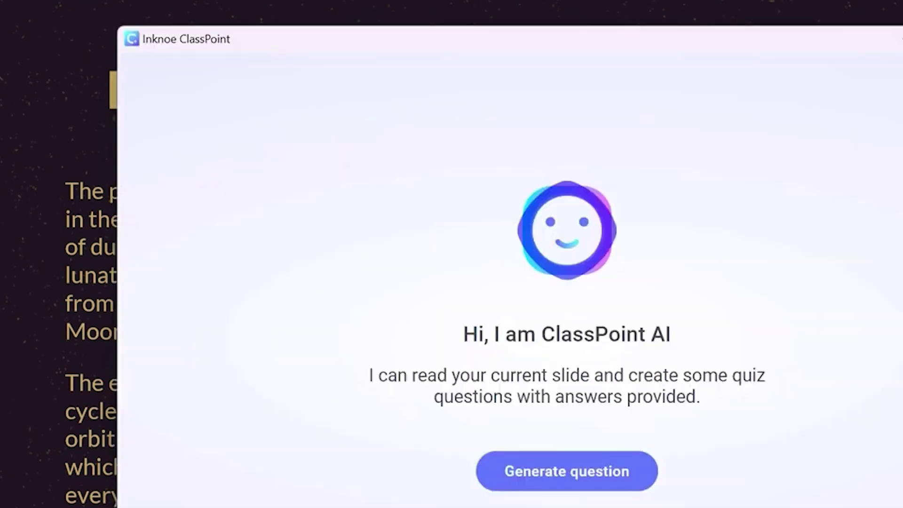
# Step: Set ClassPoint AI to Fill in the Blanks and Short Answer at Create and Evaluate levels
pyautogui.click(566, 470)
pyautogui.click(567, 268)
pyautogui.click(708, 274)
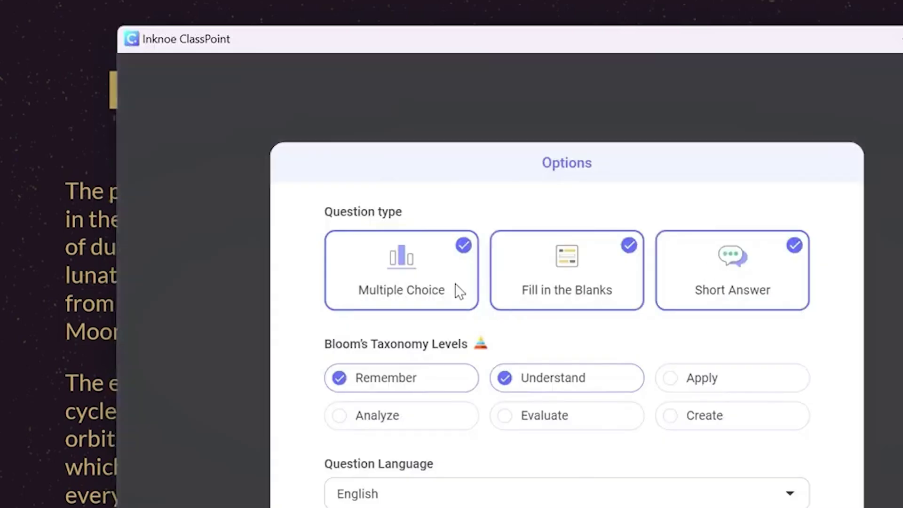
pyautogui.click(406, 294)
pyautogui.click(459, 387)
pyautogui.click(679, 425)
pyautogui.click(605, 423)
pyautogui.click(606, 386)
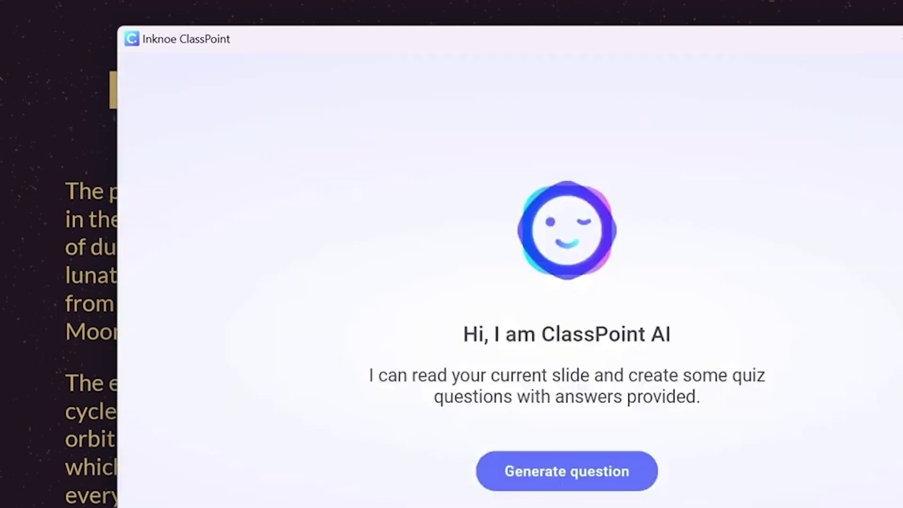
# Step: Generate the lunar-cycle duration question, reveal its 28 days answer, and save it as a slide
pyautogui.click(520, 469)
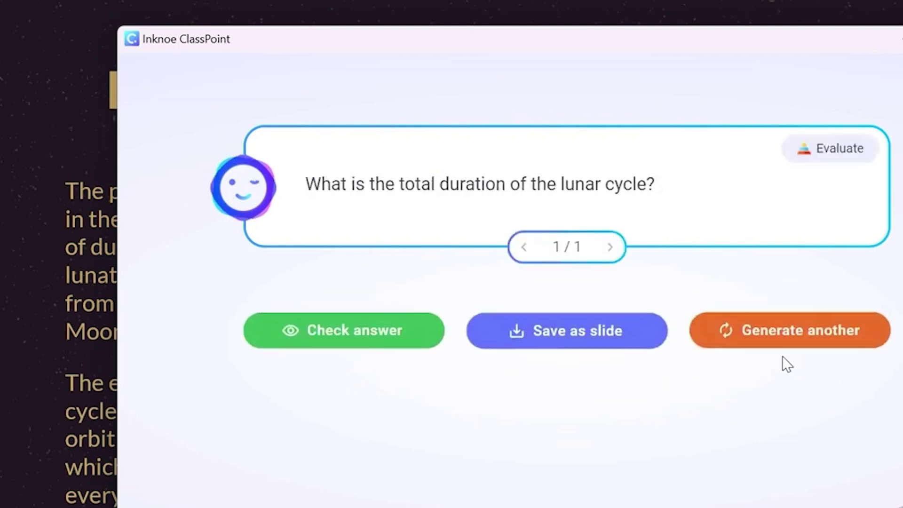
pyautogui.click(397, 340)
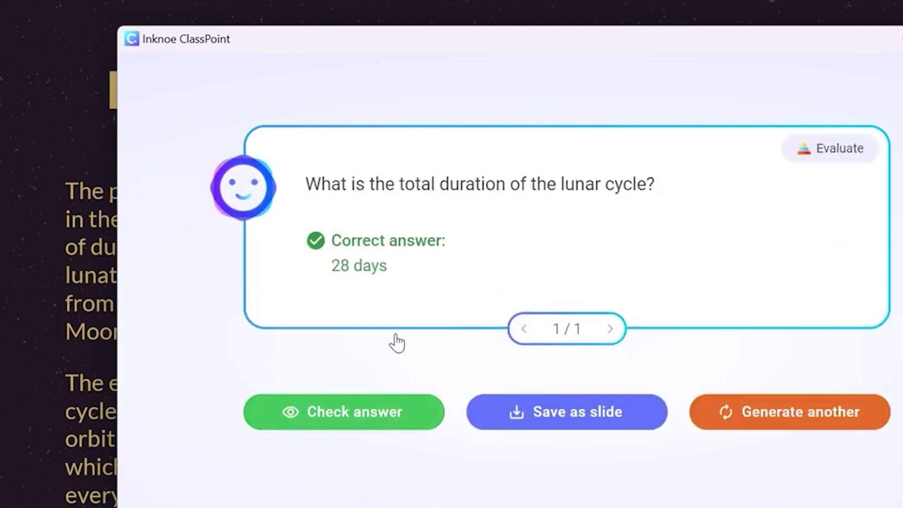
pyautogui.click(545, 427)
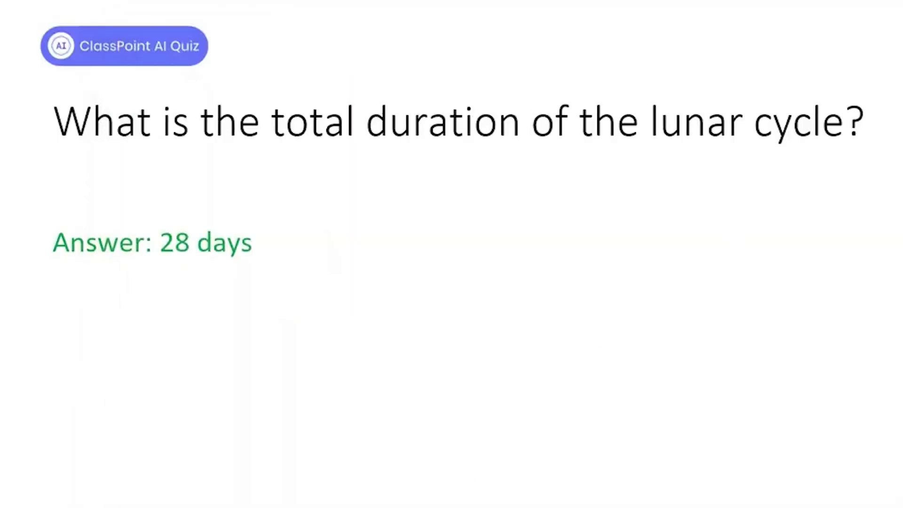
# Step: Generate a fill-in question on the New moon slide (answer Sun) and save it as a slide
pyautogui.press('-')
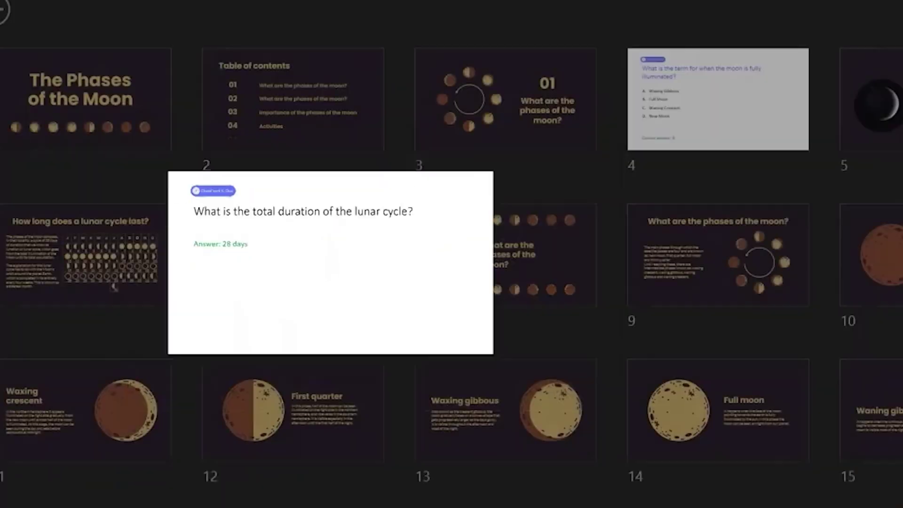
pyautogui.click(887, 279)
pyautogui.click(605, 484)
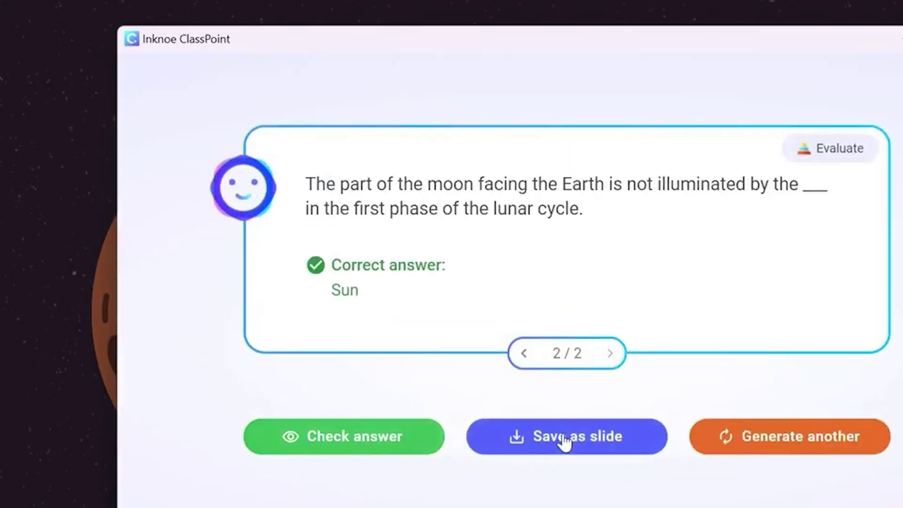
pyautogui.click(565, 439)
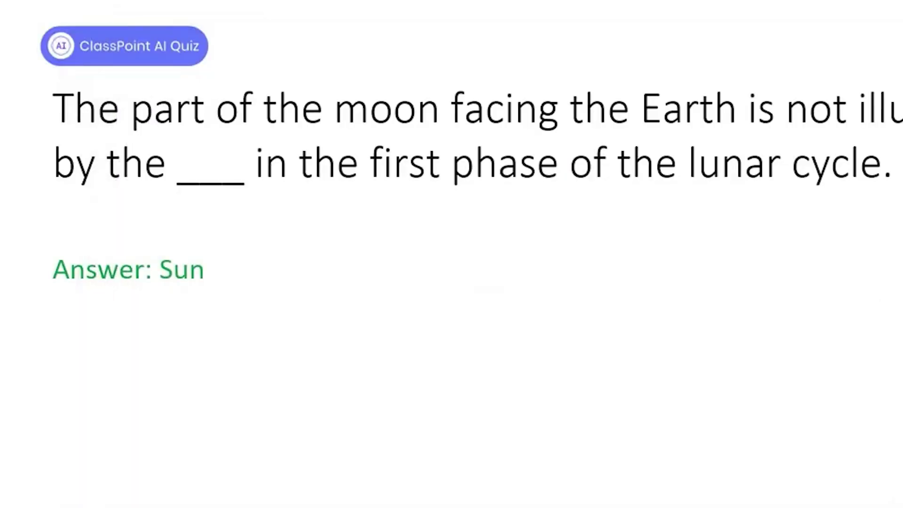
# Step: Generate a third-quarter illumination diagram question from the Third quarter slide and save it
pyautogui.press('-')
pyautogui.click(383, 431)
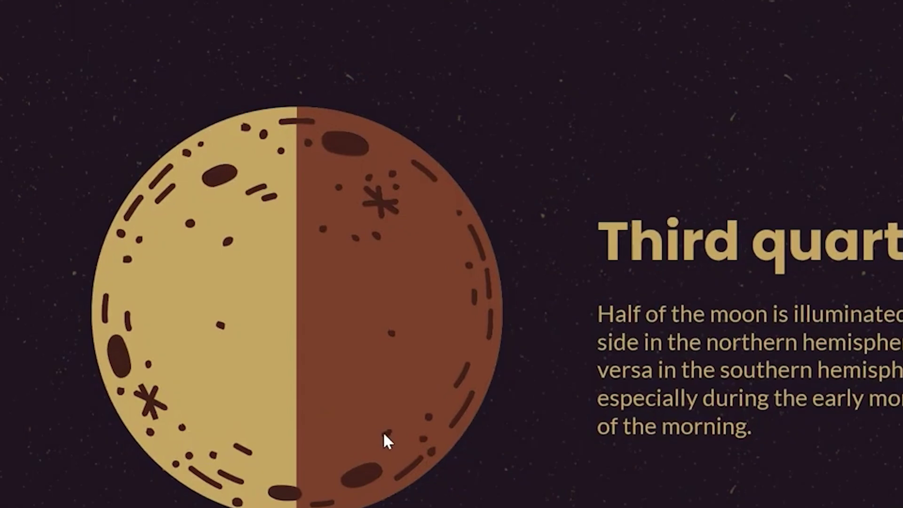
pyautogui.click(612, 484)
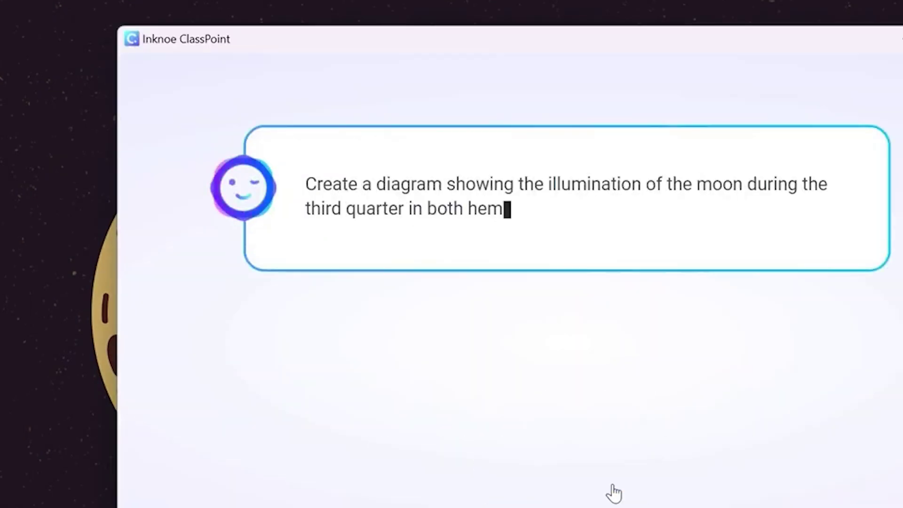
pyautogui.click(512, 355)
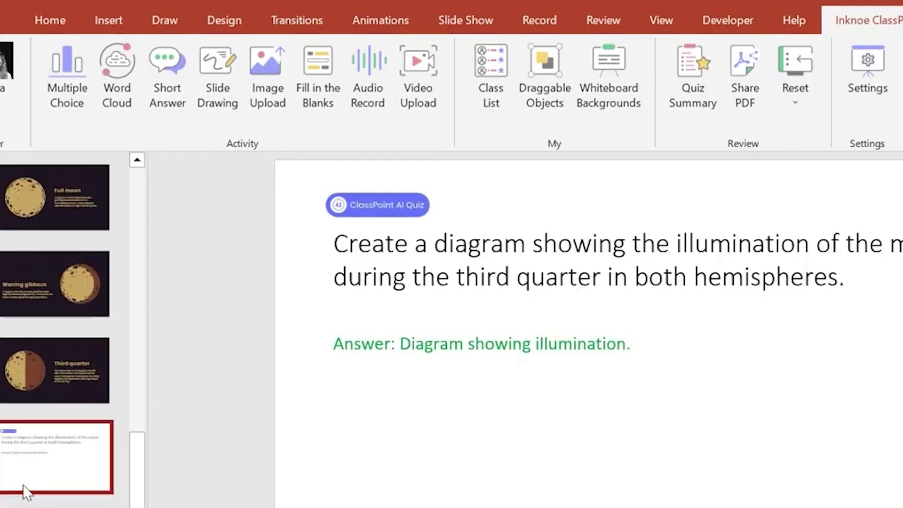
# Step: Scroll the thumbnails to the new quiz slides and select the 'Answer: 28 days' box
pyautogui.scroll(-5, 71, 466)
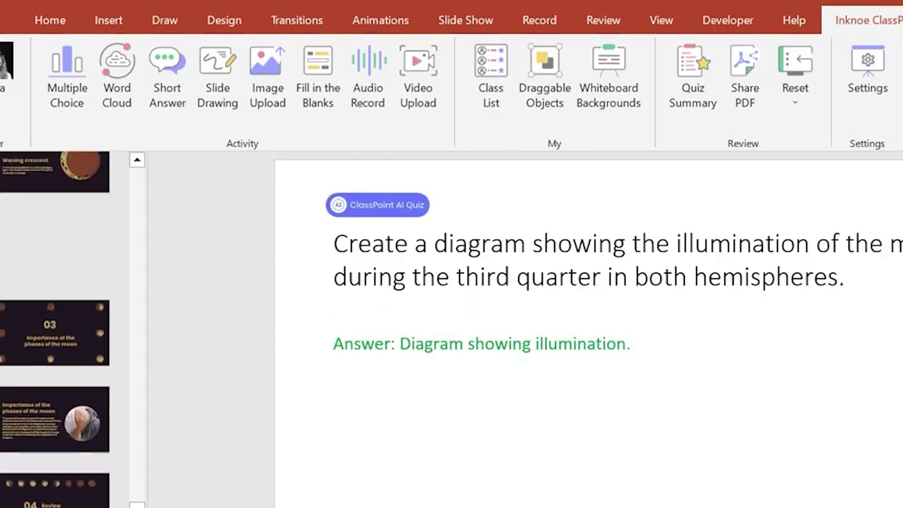
pyautogui.scroll(-1, 55, 329)
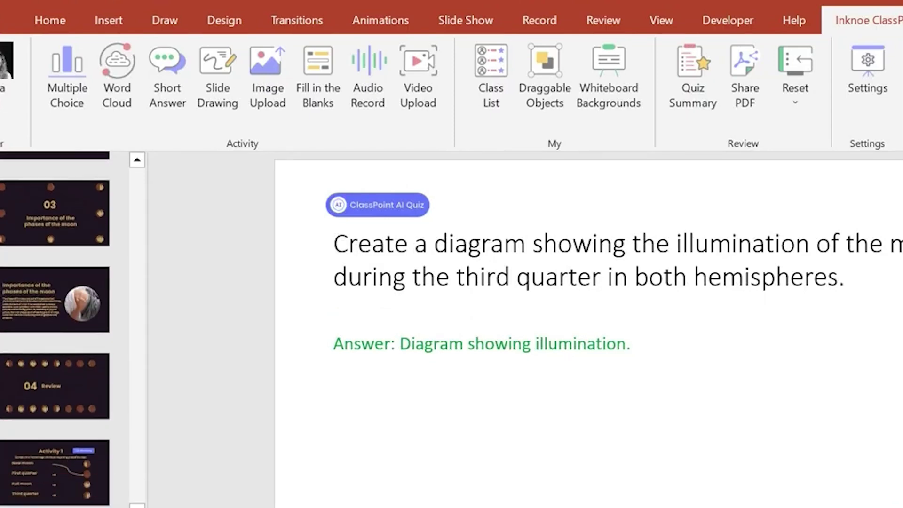
pyautogui.scroll(-2, 70, 330)
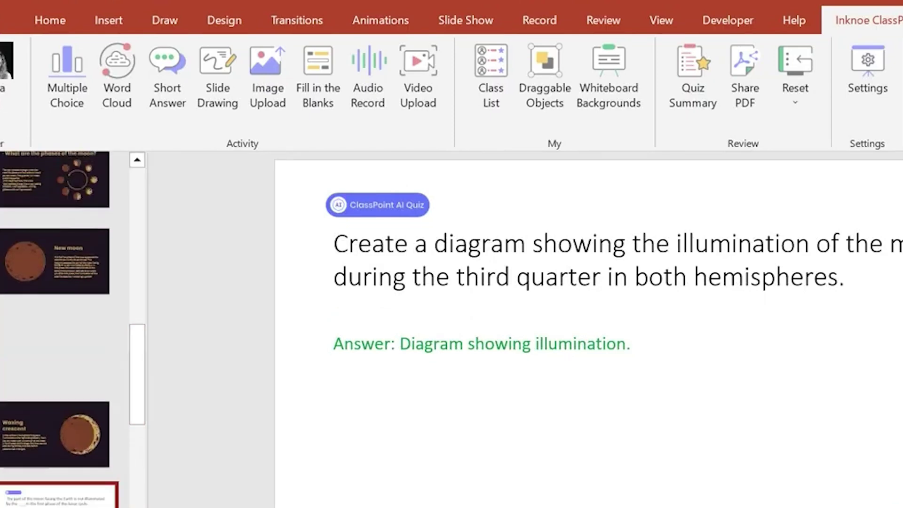
pyautogui.press('Down')
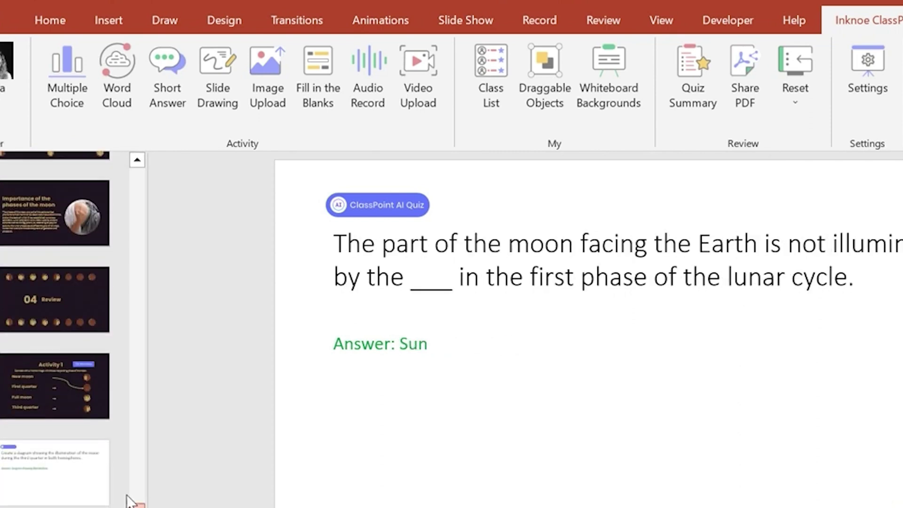
pyautogui.scroll(5, 105, 317)
pyautogui.scroll(-10, 77, 386)
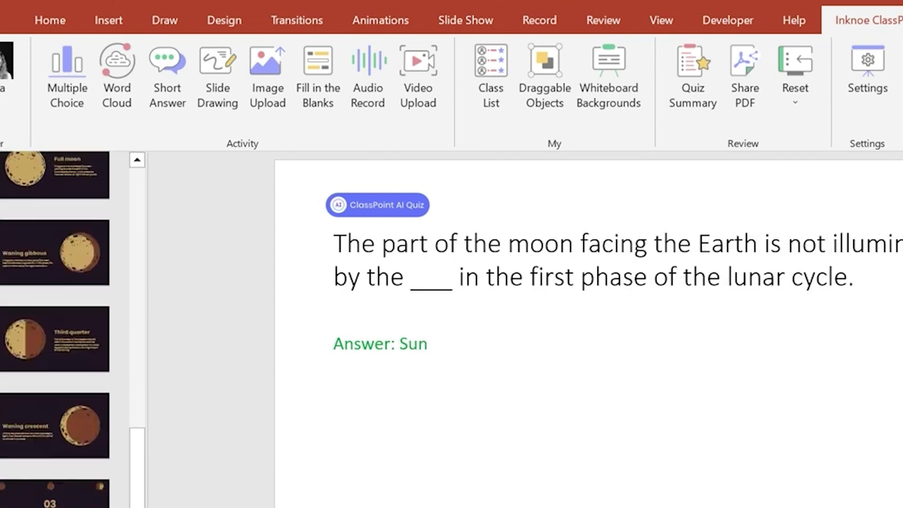
pyautogui.press('Down')
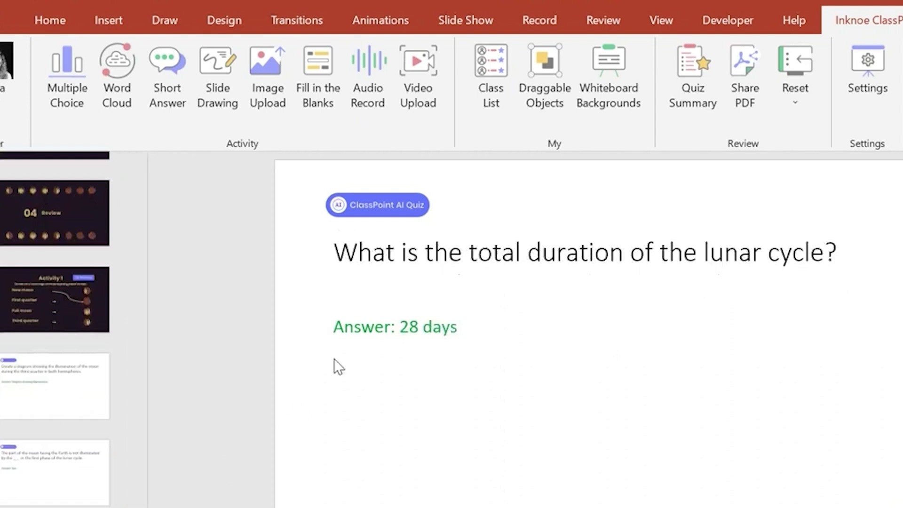
pyautogui.click(352, 342)
# Step: Delete the 'Answer: Sun' box and the diagram answer box from their quiz slides
pyautogui.click(71, 493)
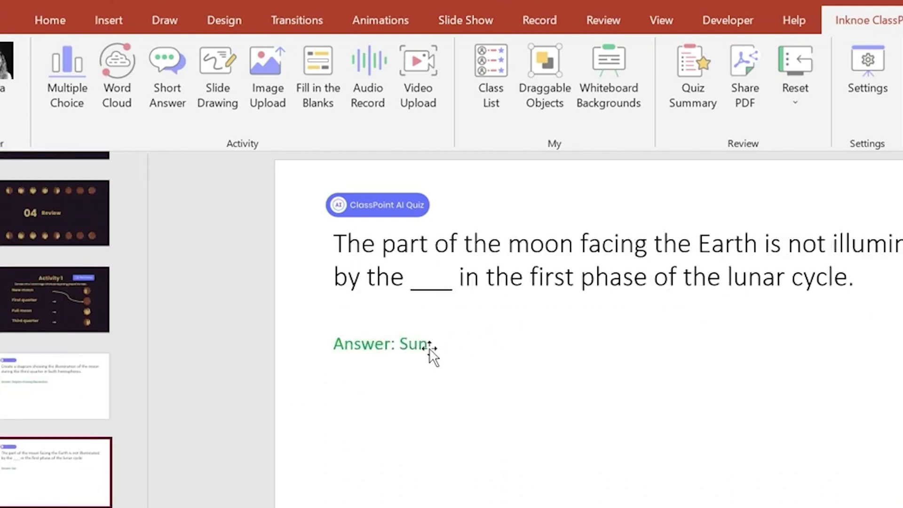
pyautogui.click(429, 351)
pyautogui.press('Delete')
pyautogui.click(77, 418)
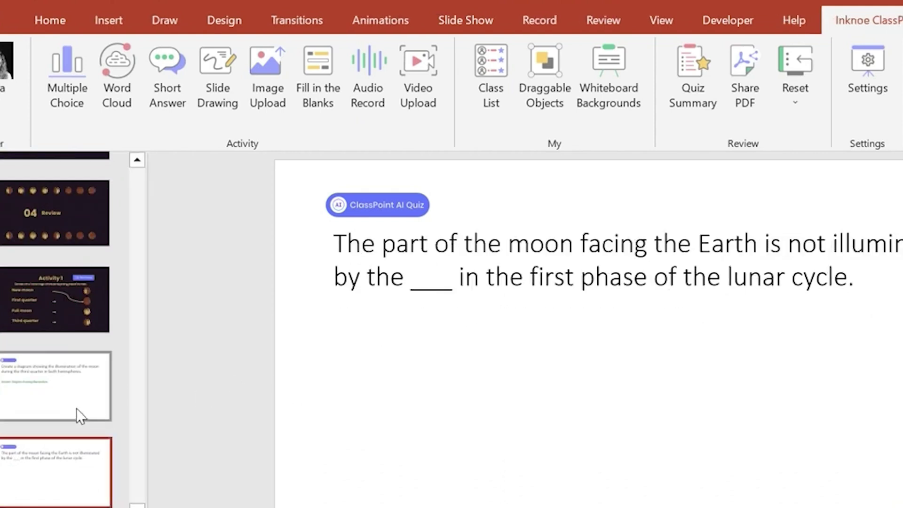
pyautogui.click(483, 357)
pyautogui.press('Delete')
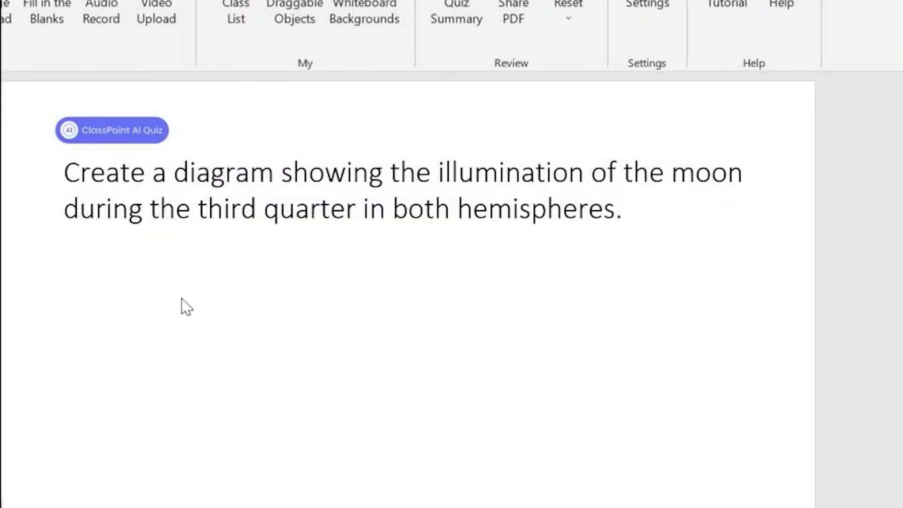
# Step: Add Fill in the Blanks to the Sun slide and Multiple Choice (answer B) to the full-moon slide
pyautogui.press('Down')
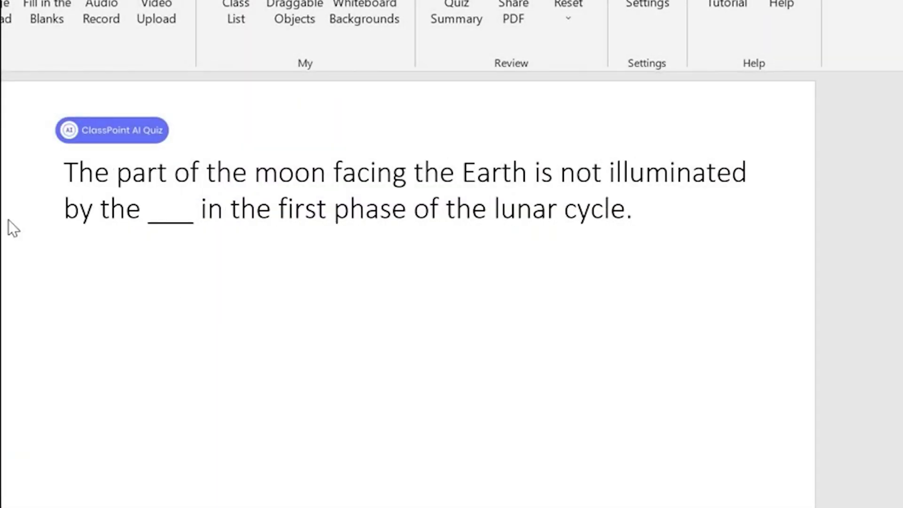
pyautogui.click(56, 6)
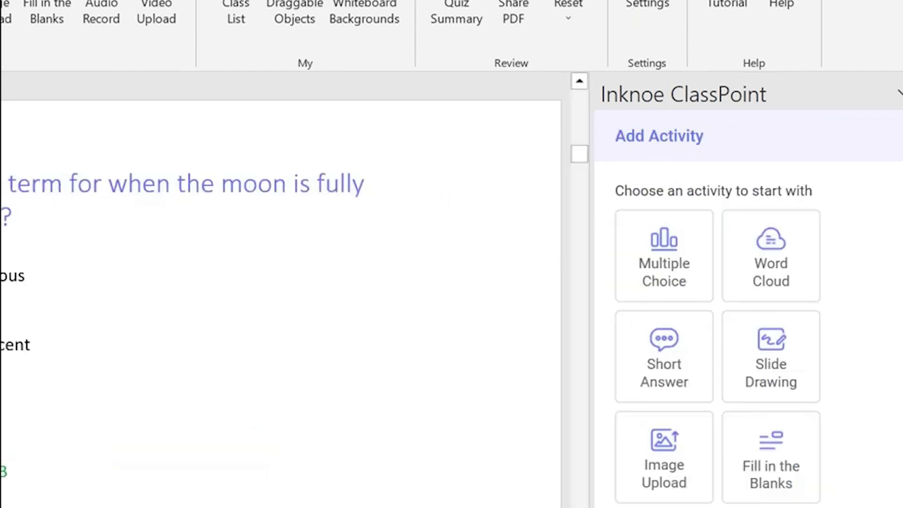
pyautogui.click(663, 262)
pyautogui.moveTo(220, 459); pyautogui.dragTo(385, 254)
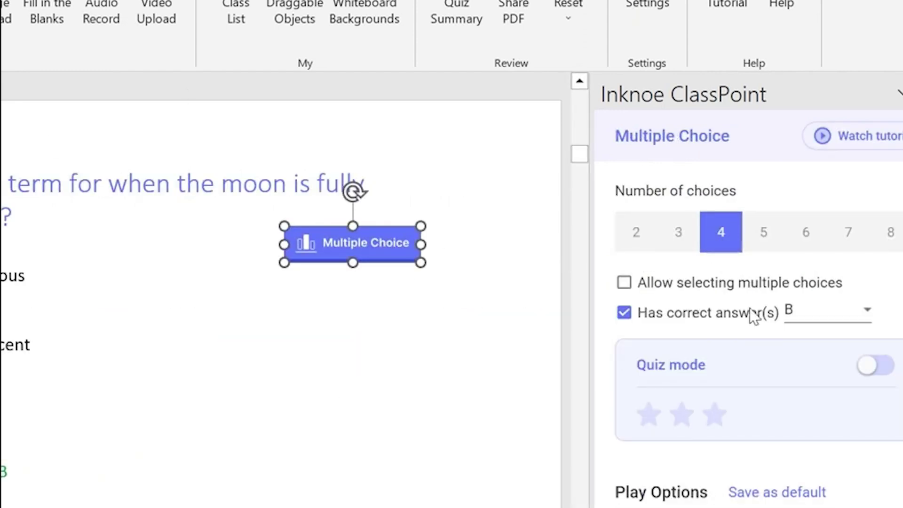
pyautogui.click(94, 470)
pyautogui.press('Escape')
pyautogui.press('Delete')
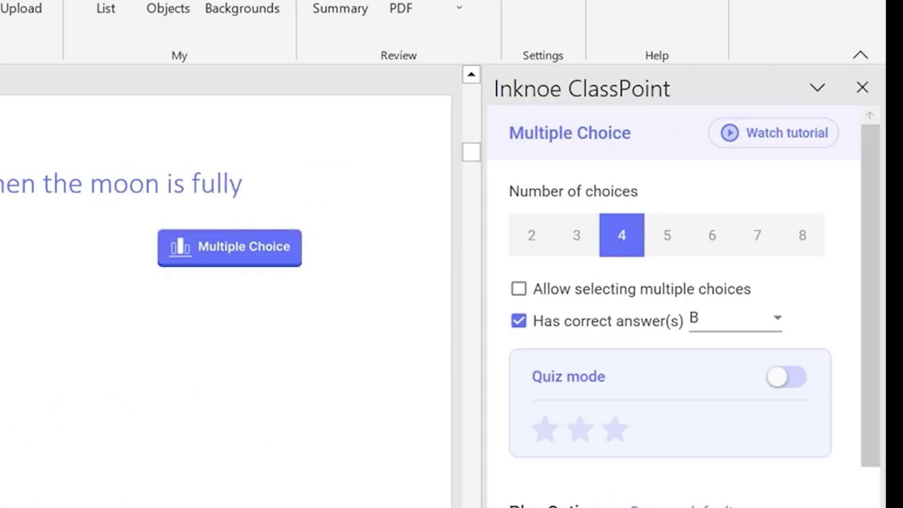